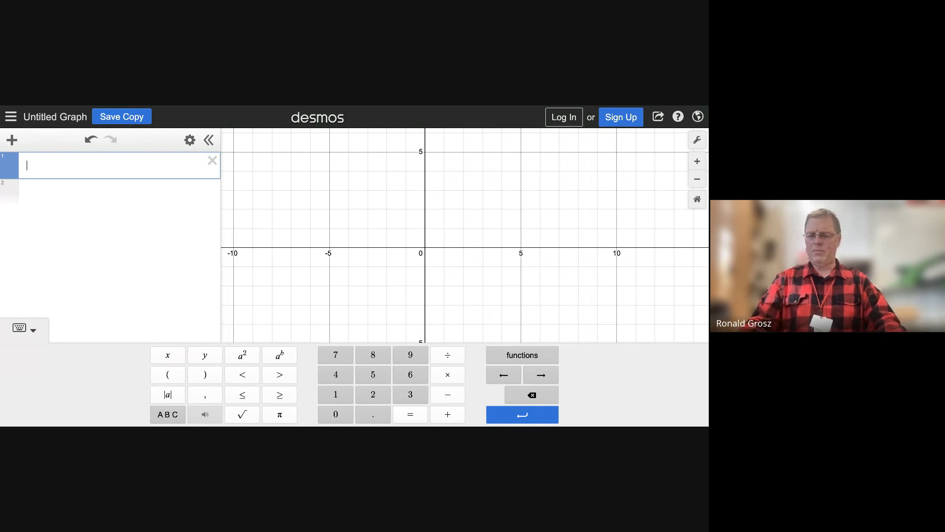
Graph the line 2x + 3y = 18 as the first expression
text(2x )
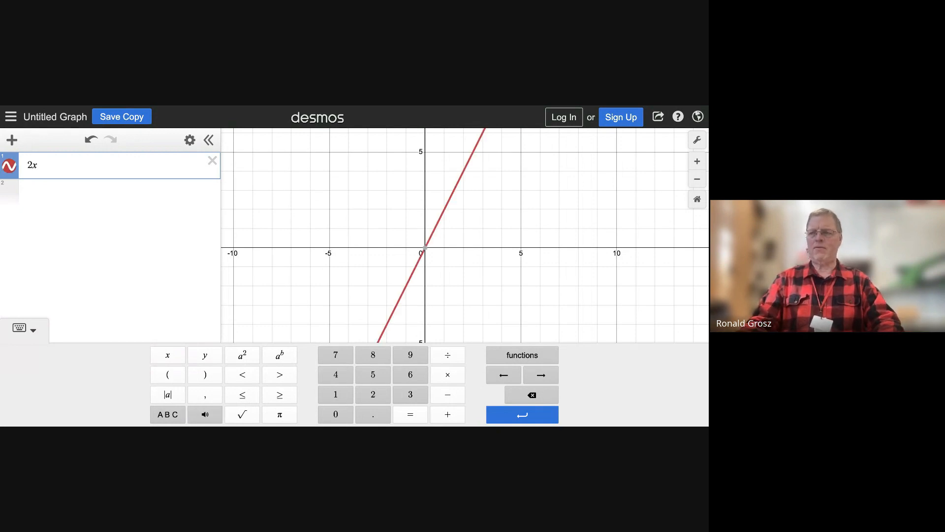
text(+ 3)
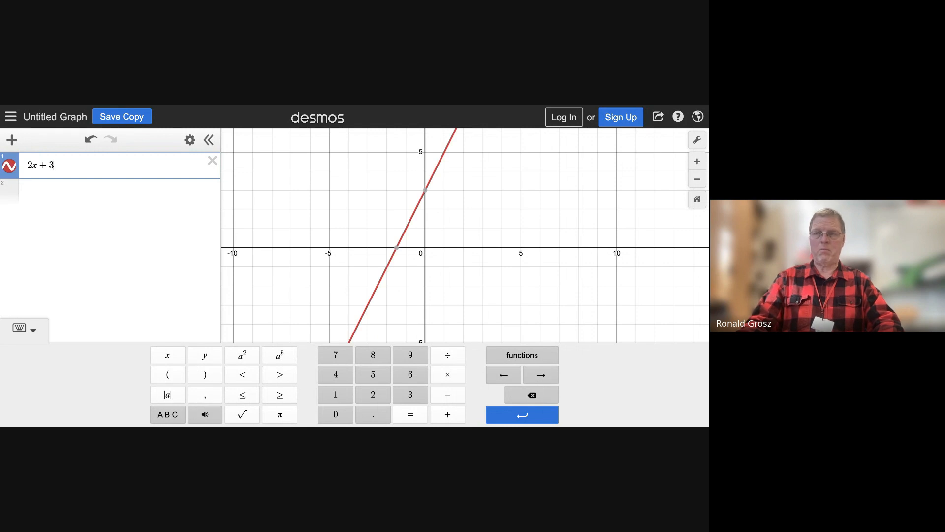
text(y = )
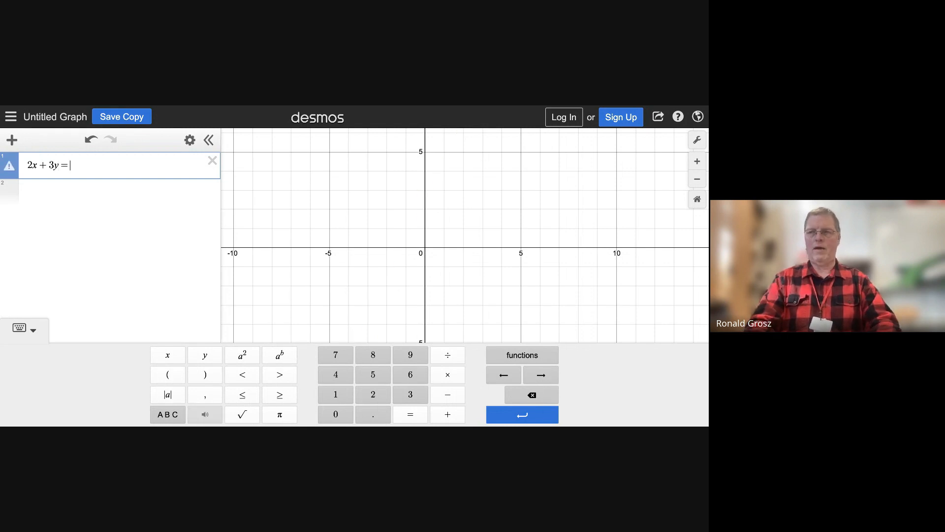
text(18)
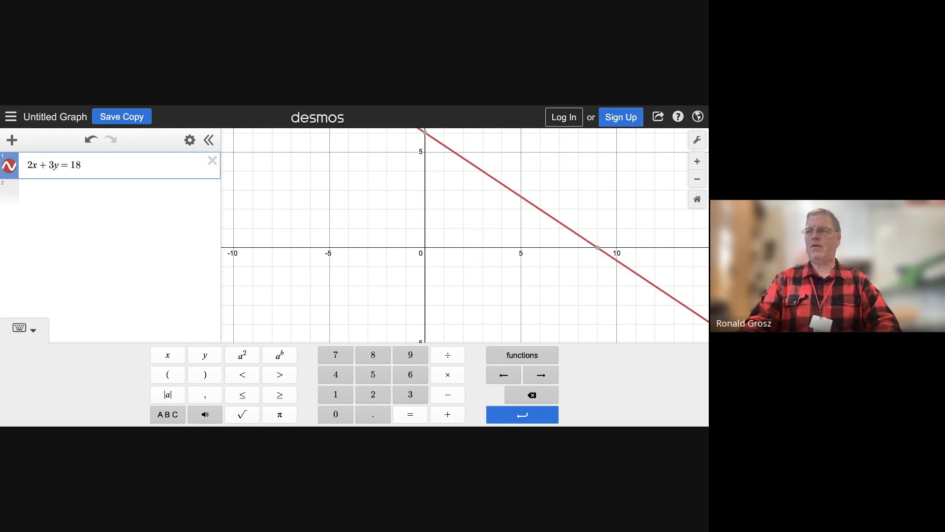
scroll(328, 256, down, 5)
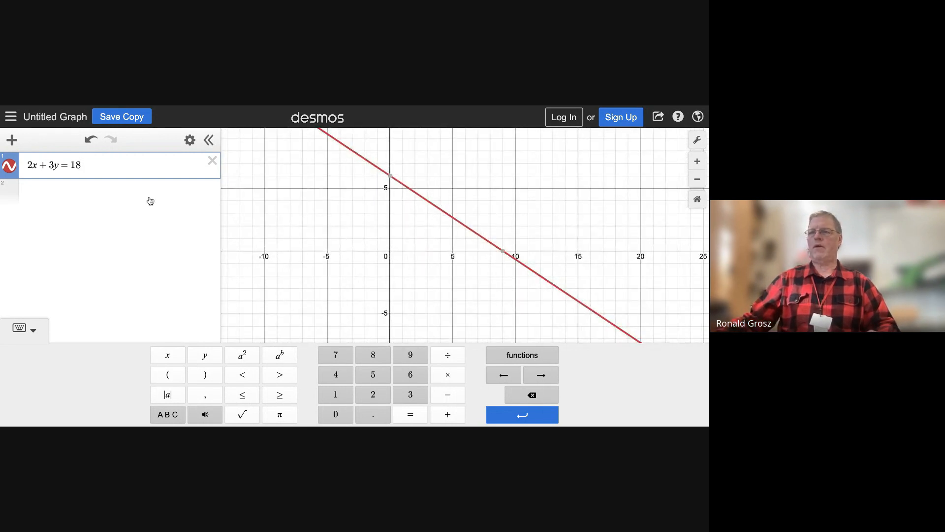
Add the line -4x + 2y = 10 as a second expression
key(Return)
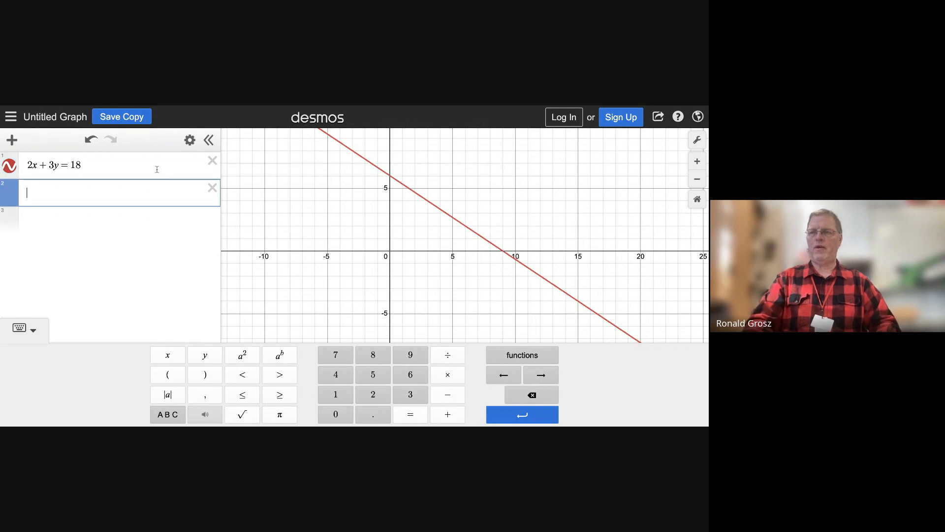
text(4)
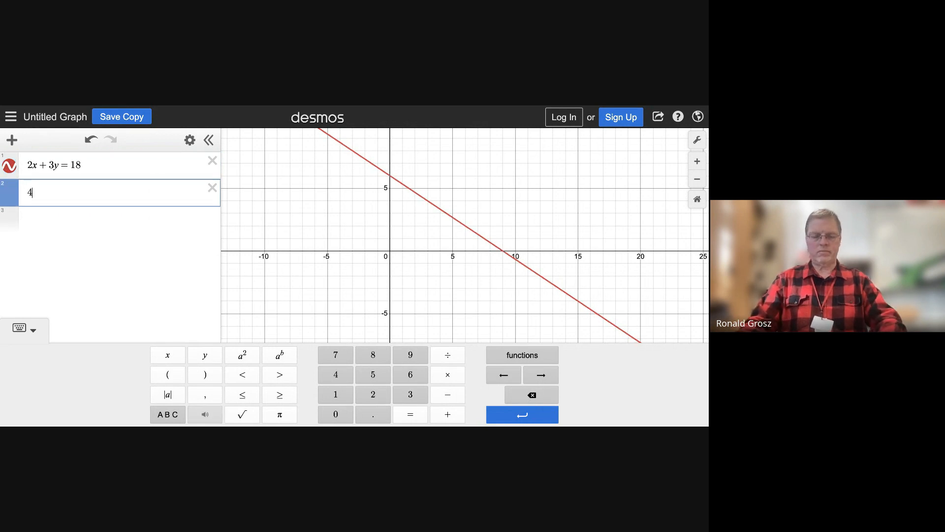
key(BackSpace)
text(-4x)
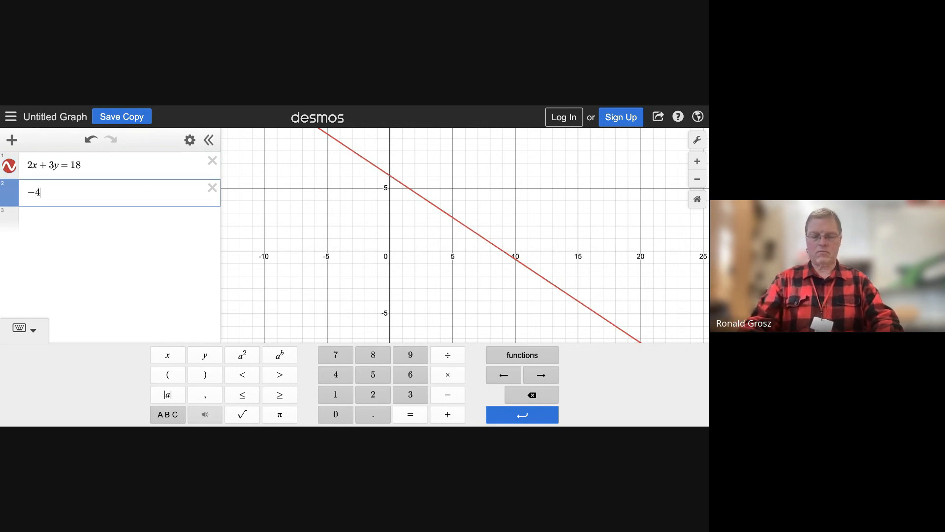
text(+)
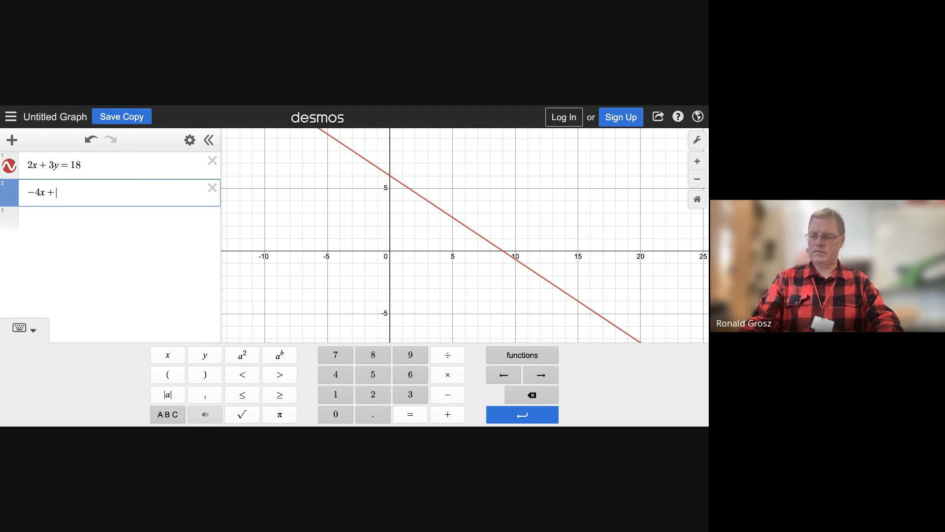
text(2y)
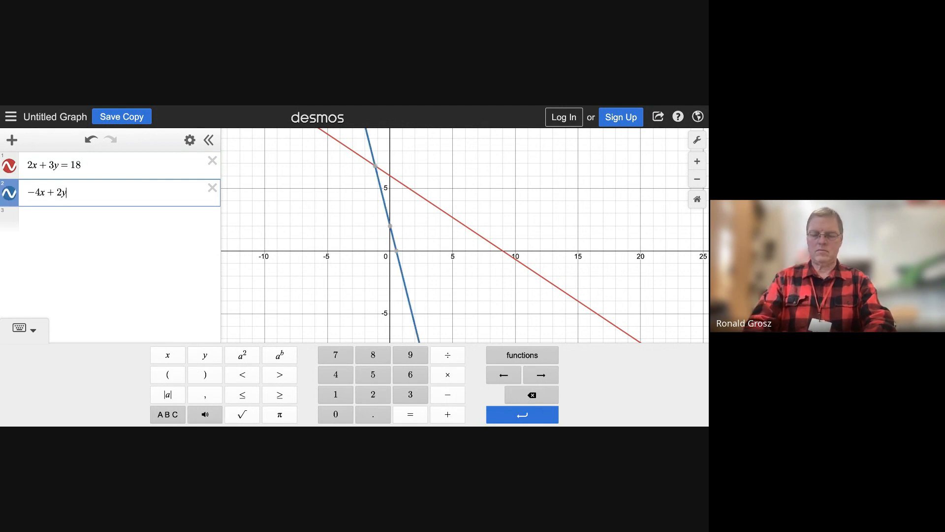
text(=10)
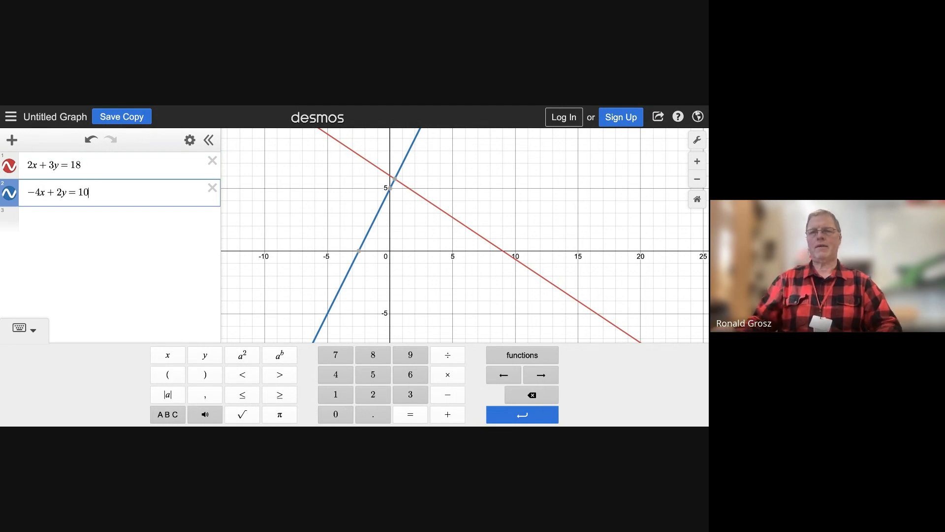
Show the coordinates of the point where the two lines intersect
click(395, 180)
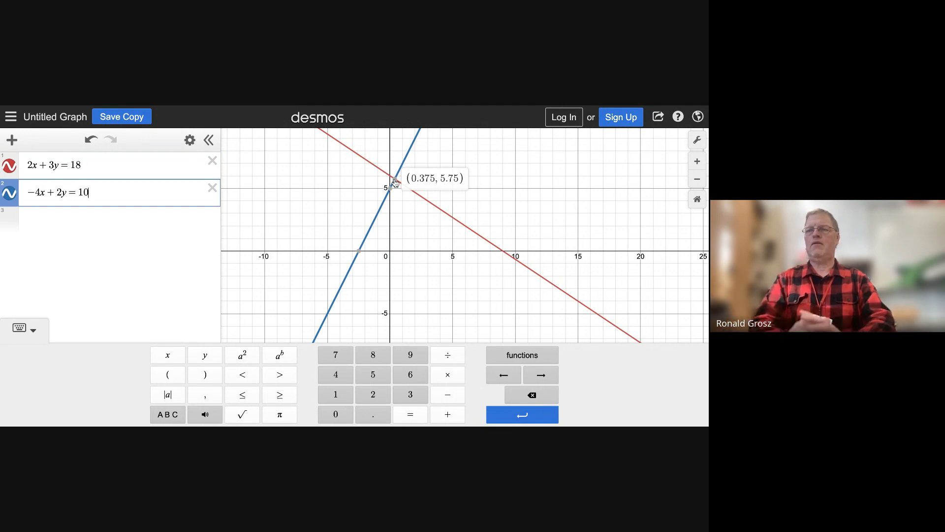
key(Return)
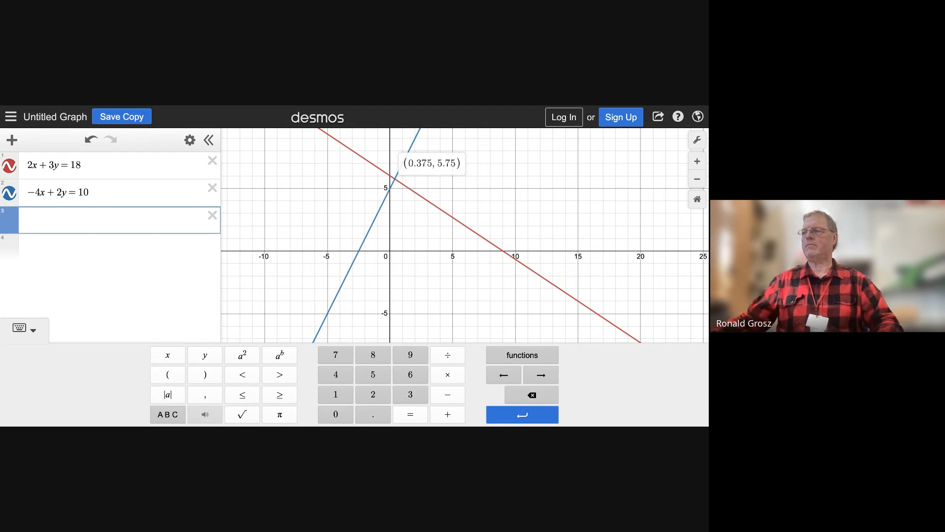
click(395, 180)
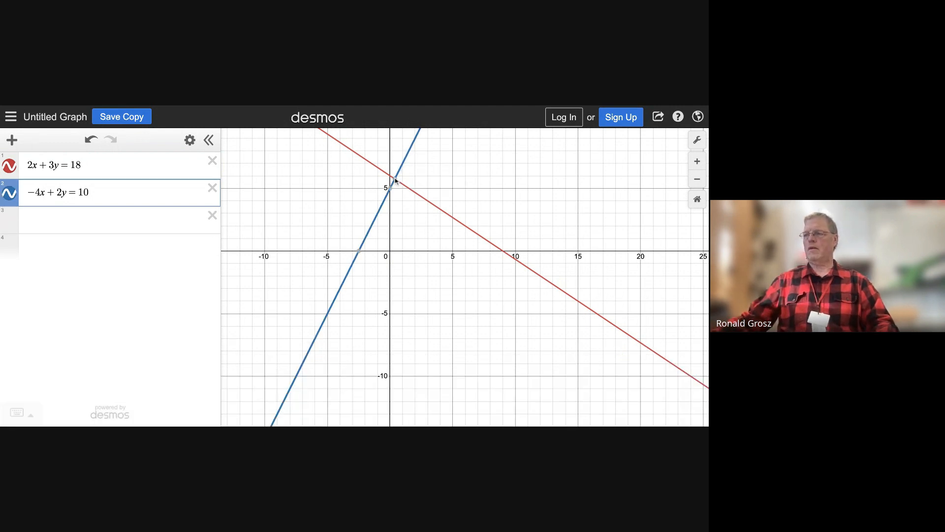
mouse_move(397, 182)
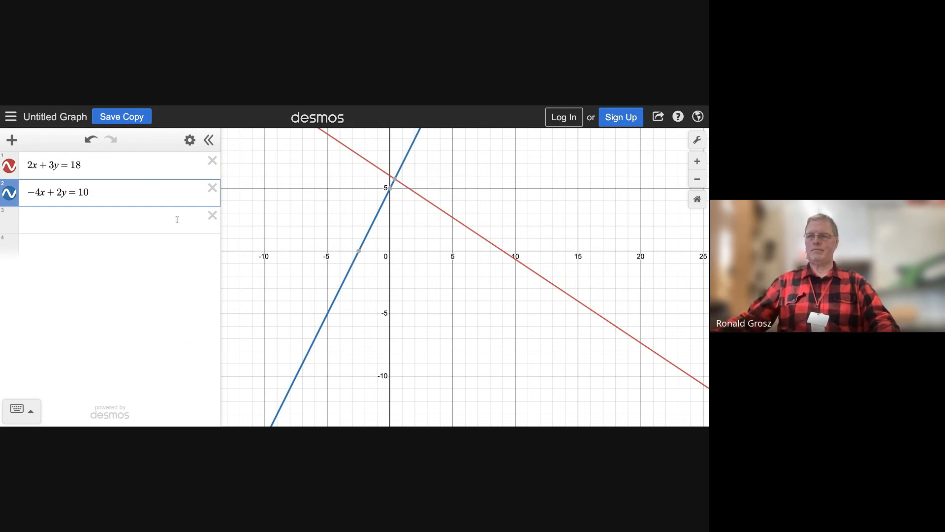
Delete both line equations, 2x + 3y = 18 and -4x + 2y = 10, from the expression list
click(211, 162)
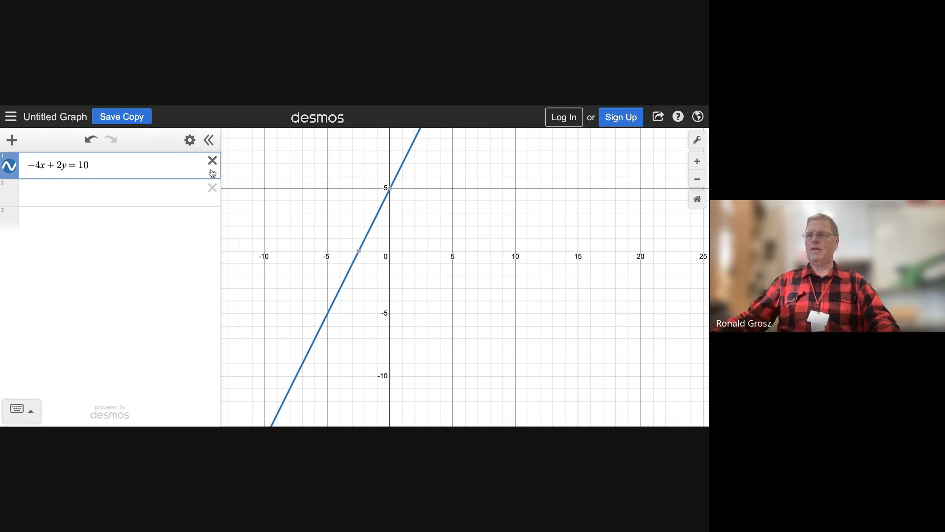
click(212, 162)
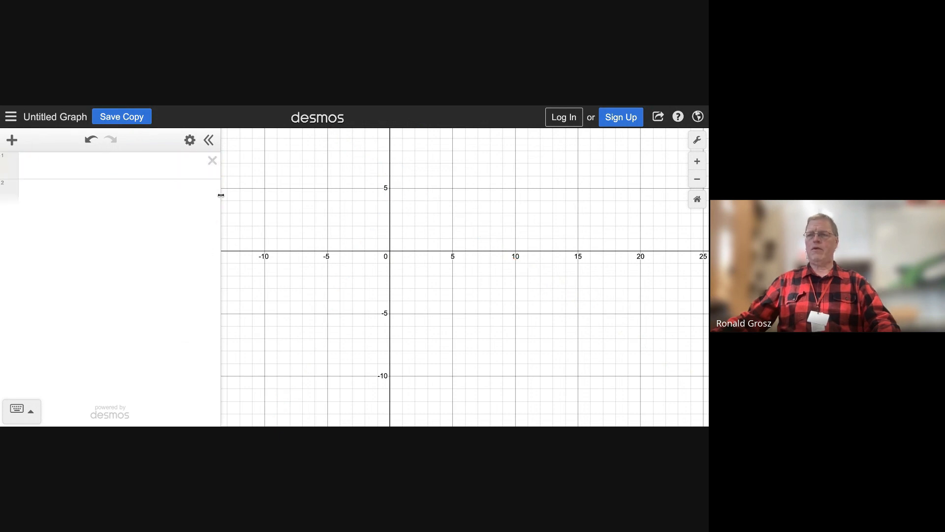
Enter the quadratic expression 2x² + 6x - 18 in the empty first expression row
click(158, 165)
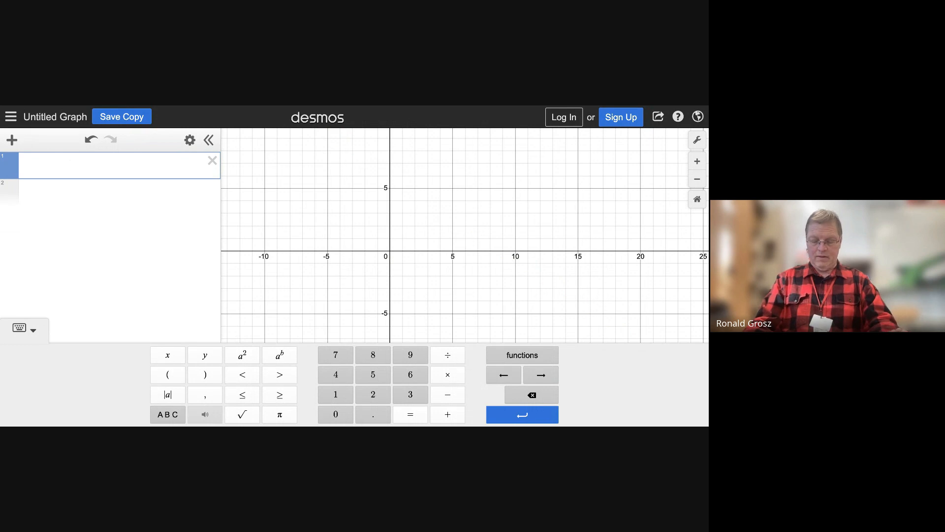
text(2x)
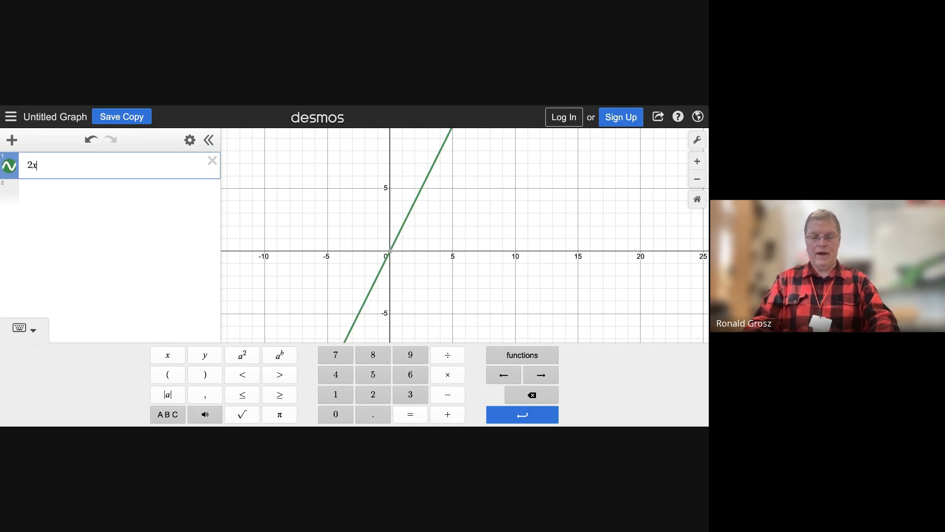
click(244, 358)
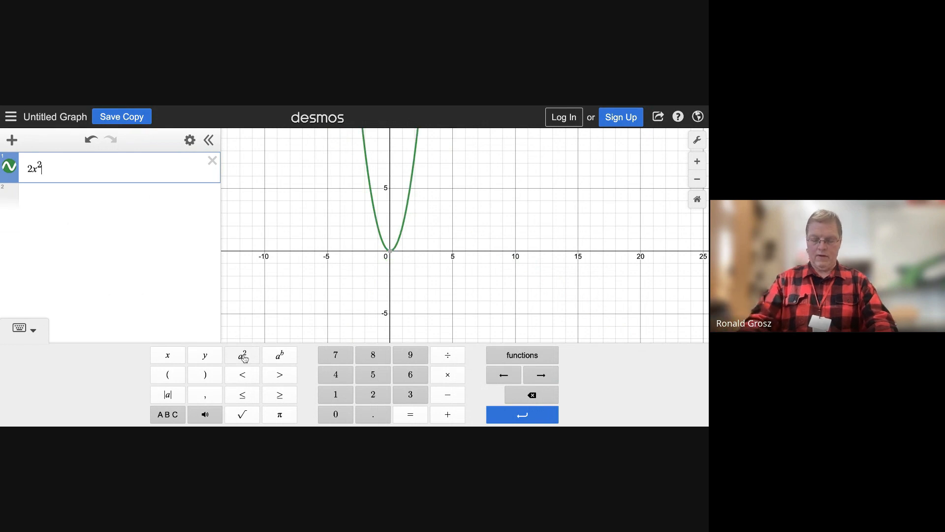
text(+6x)
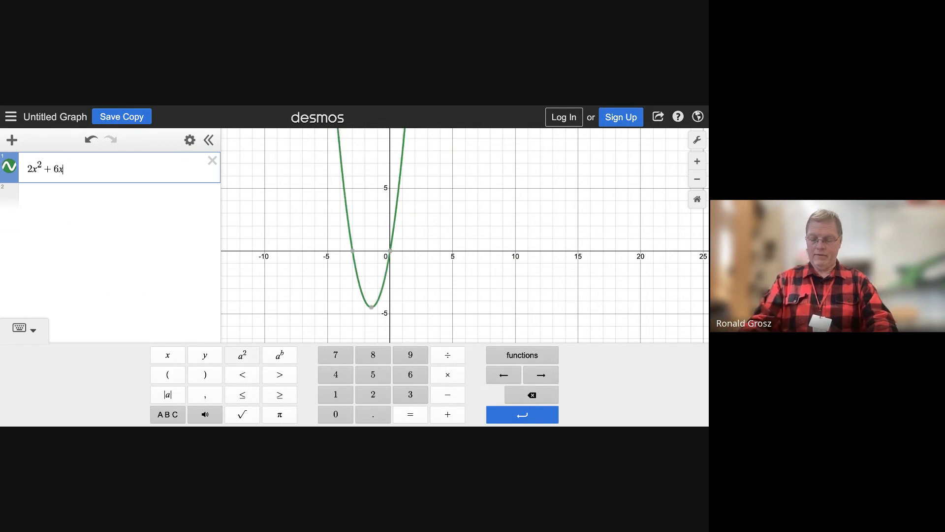
text(-18)
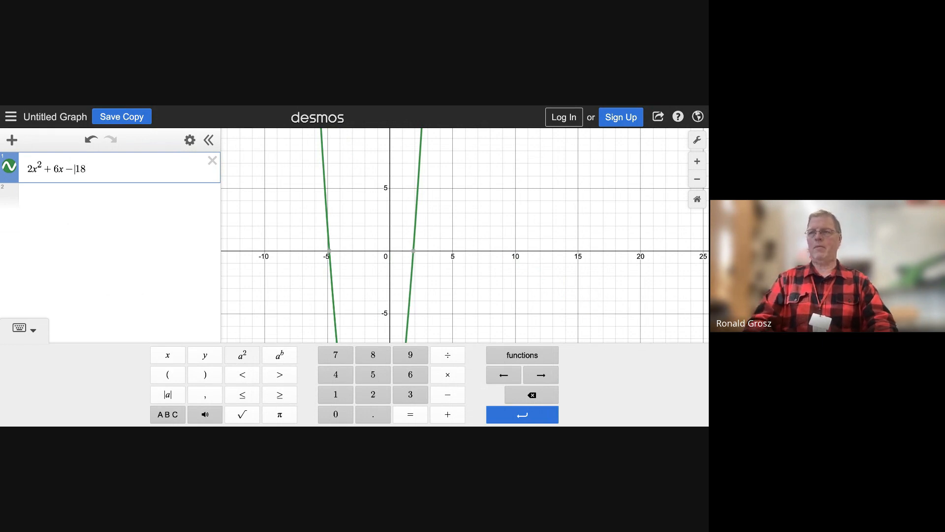
Put y = in front of the quadratic expression so it reads y = 2x² + 6x - 18
key(Left)
key(Left)
key(Left)
key(Left)
key(Left)
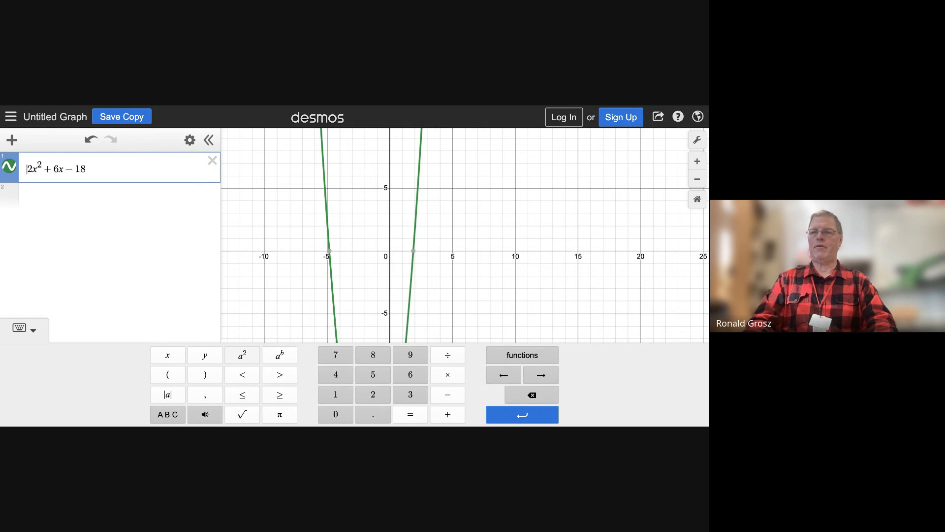
key(Left)
key(Left)
key(Left)
text(y=)
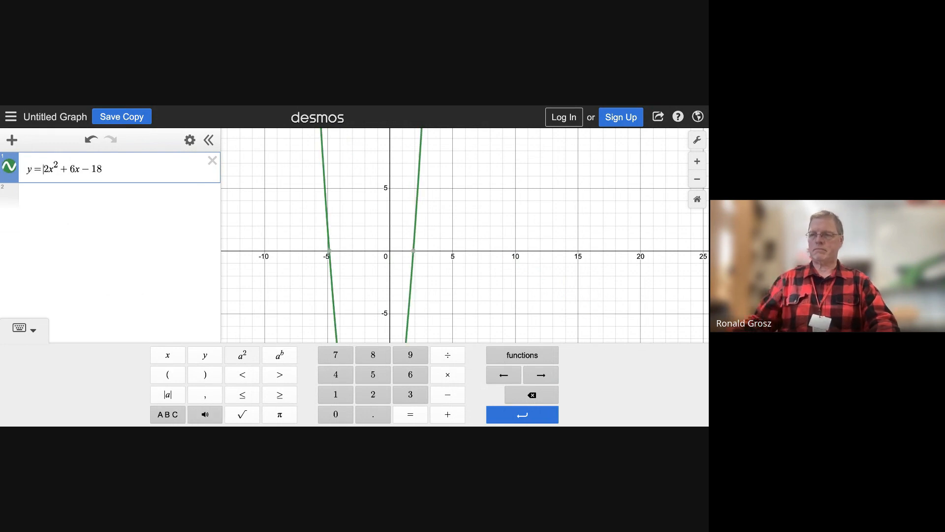
click(175, 169)
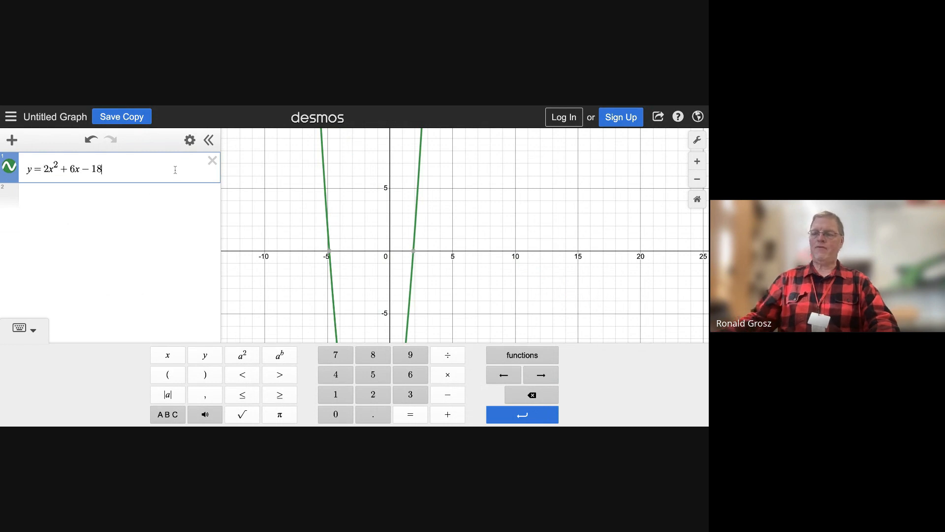
Add the line y = 2x + 1 as a second expression below the parabola's equation
key(Return)
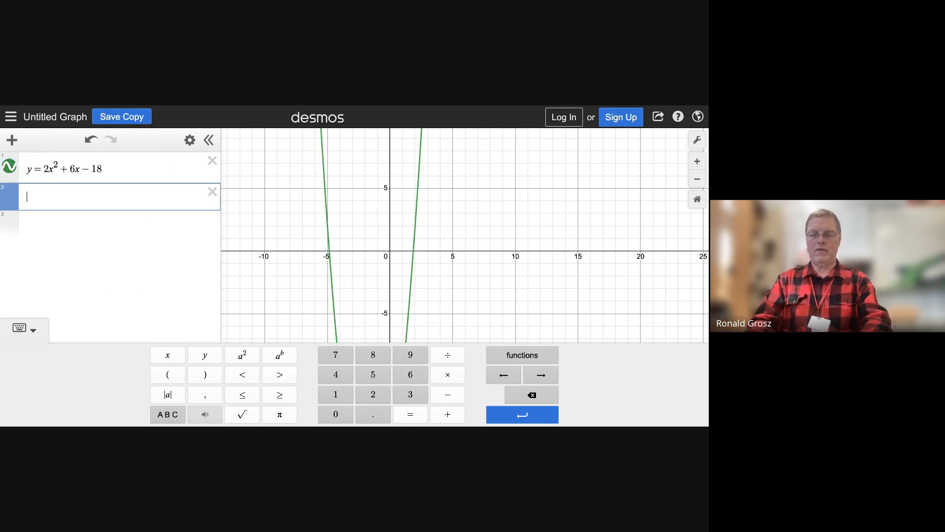
text(y = )
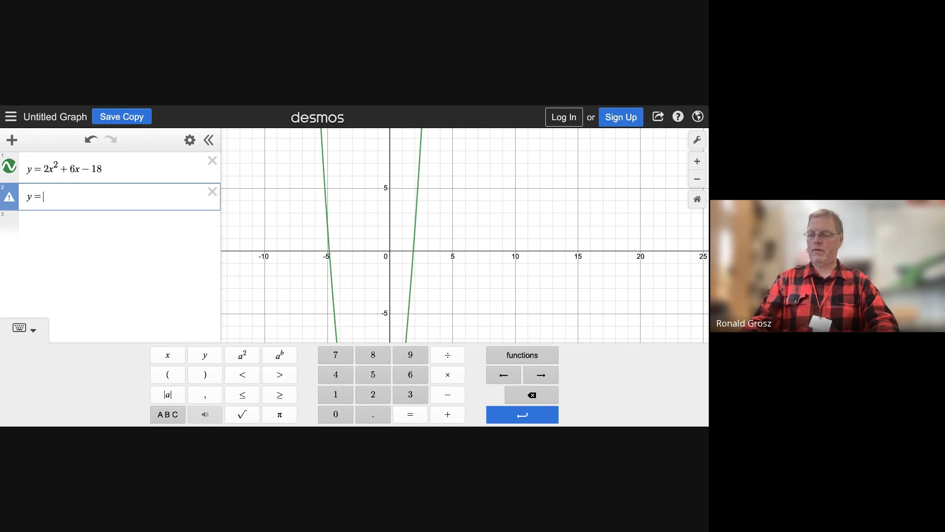
text(2x )
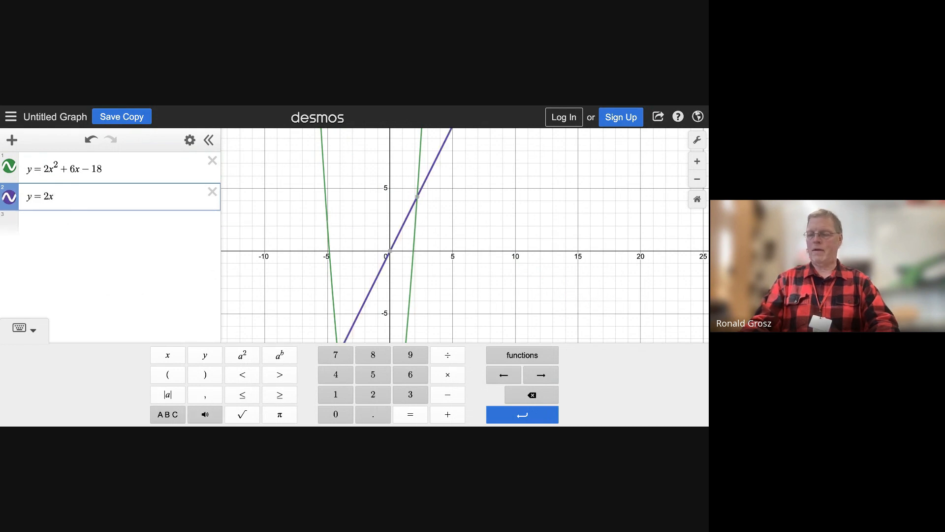
text(+ 1)
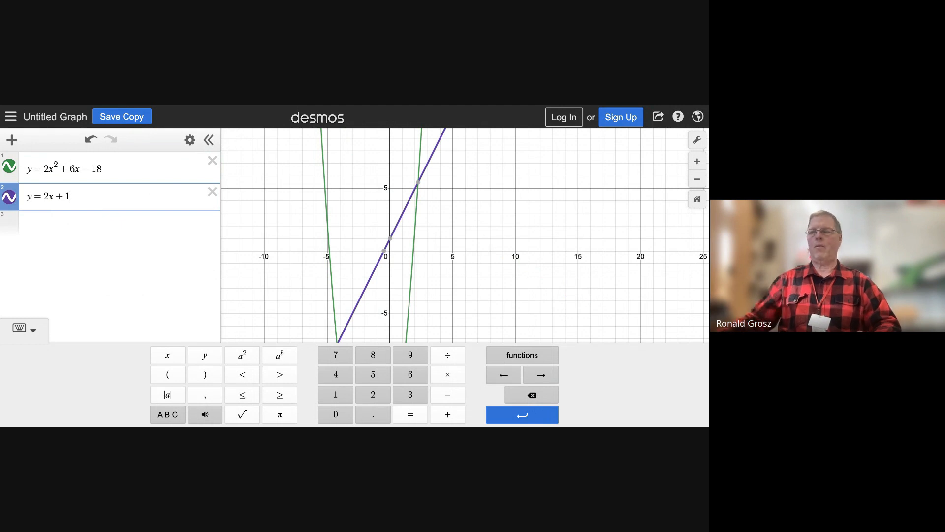
Show the coordinates of the upper intersection of the parabola and the line, and locate their lower intersection
scroll(270, 223, down, 3)
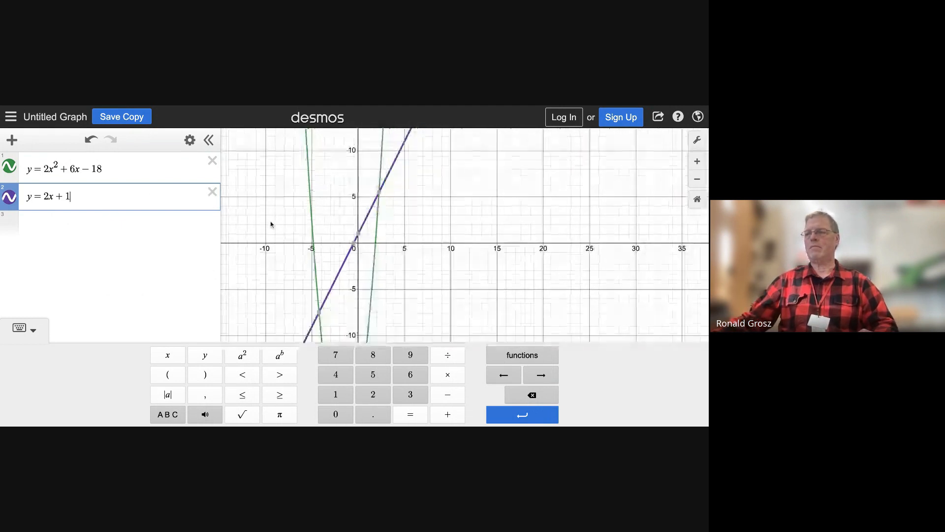
click(369, 198)
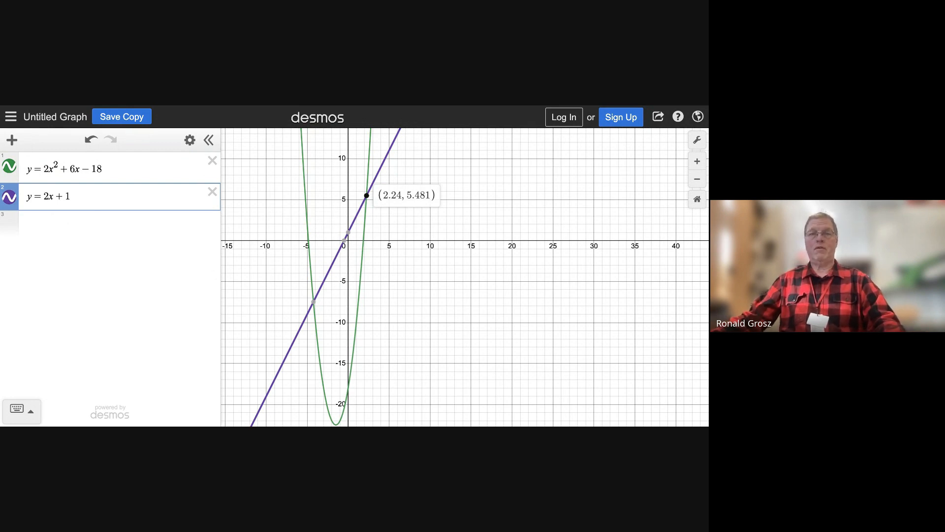
mouse_move(314, 305)
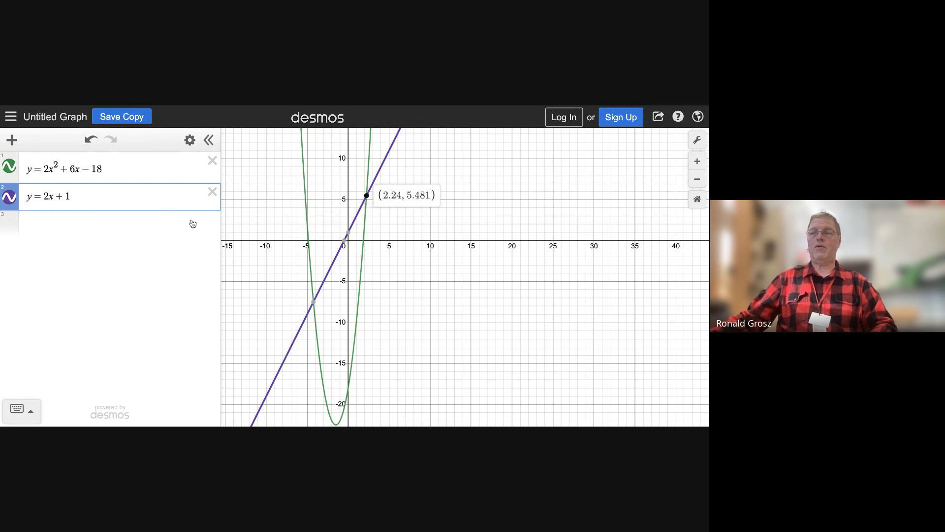
Delete the parabola and line equations from the expression list
click(212, 160)
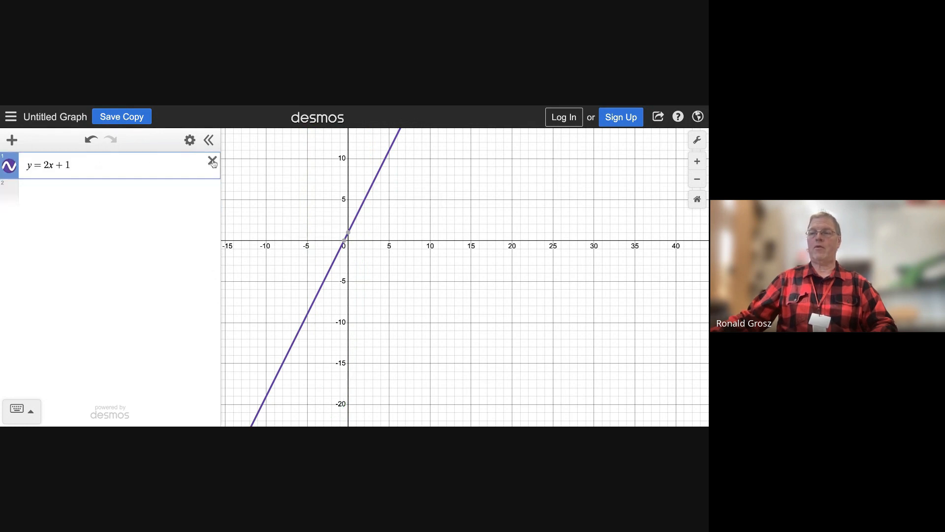
click(212, 160)
Enter the parabola y = x² - 6x + 19 as the first expression in the empty list
click(137, 166)
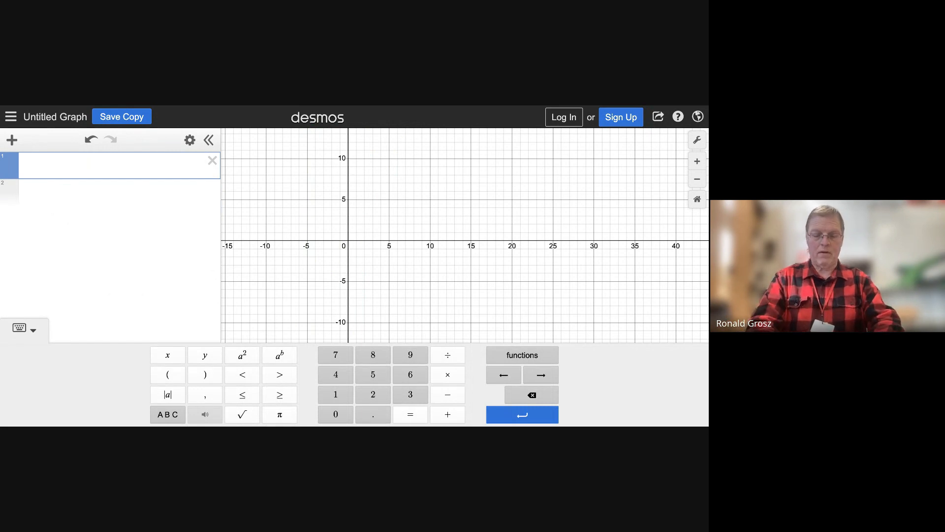
text(y)
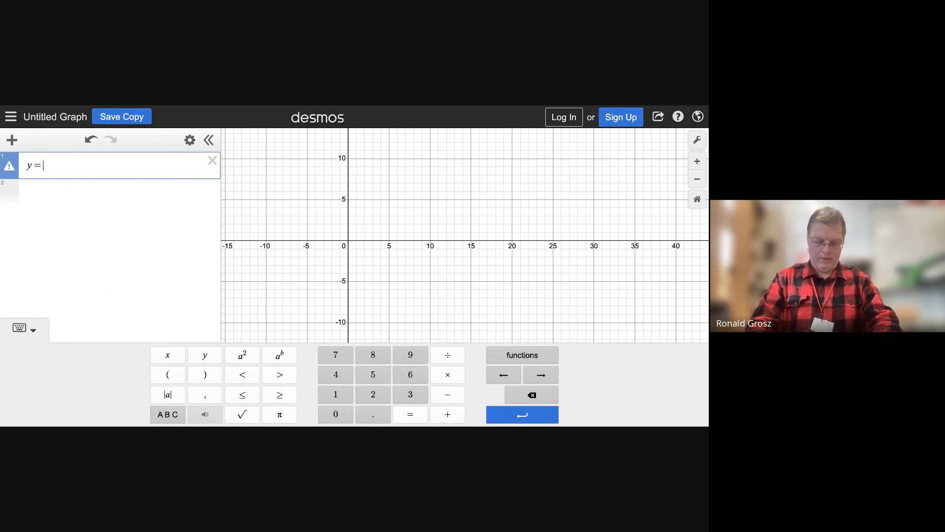
text(=x)
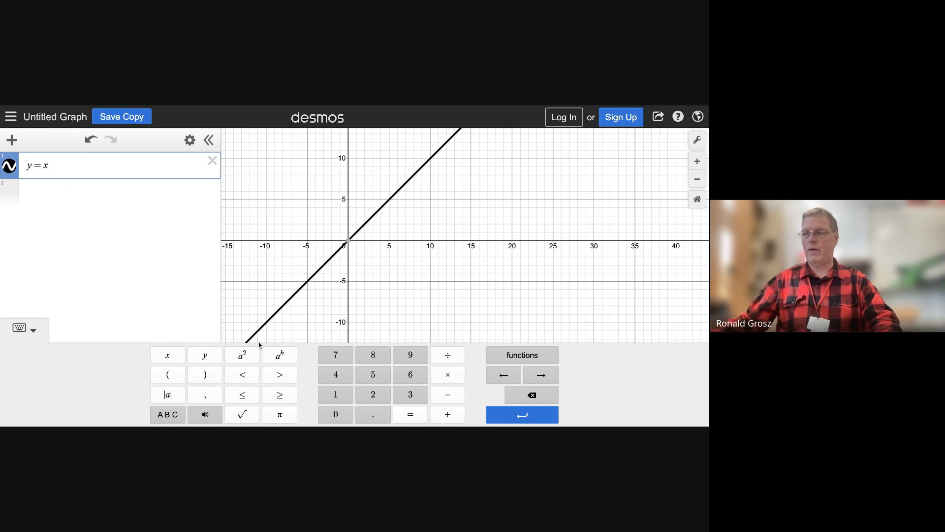
click(242, 355)
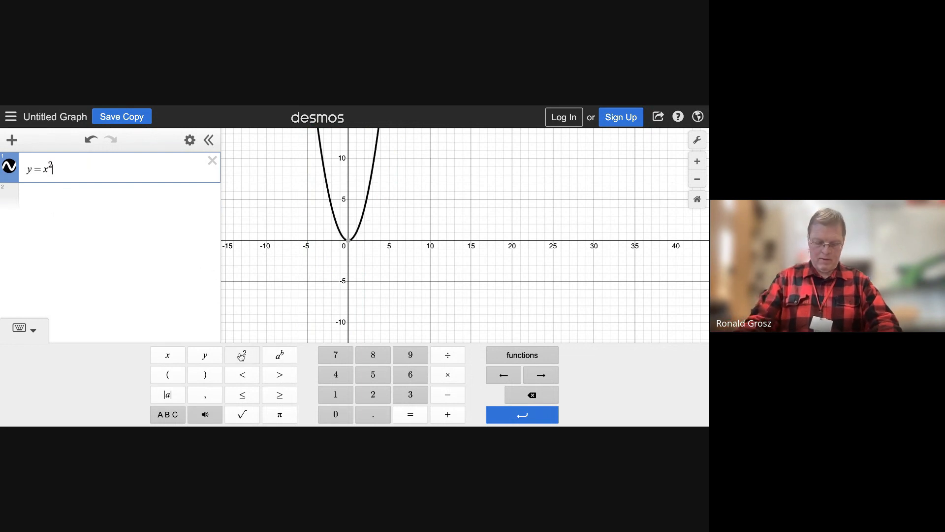
text(-6x)
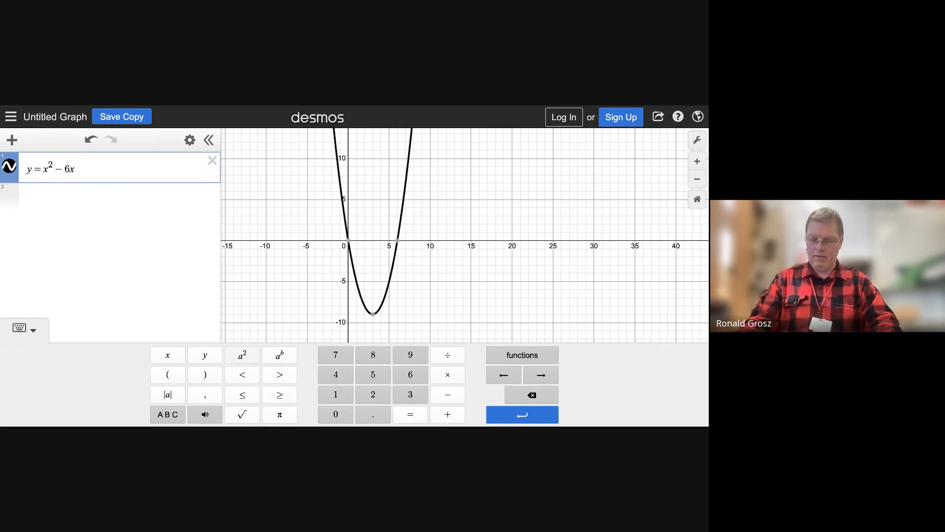
text(+19)
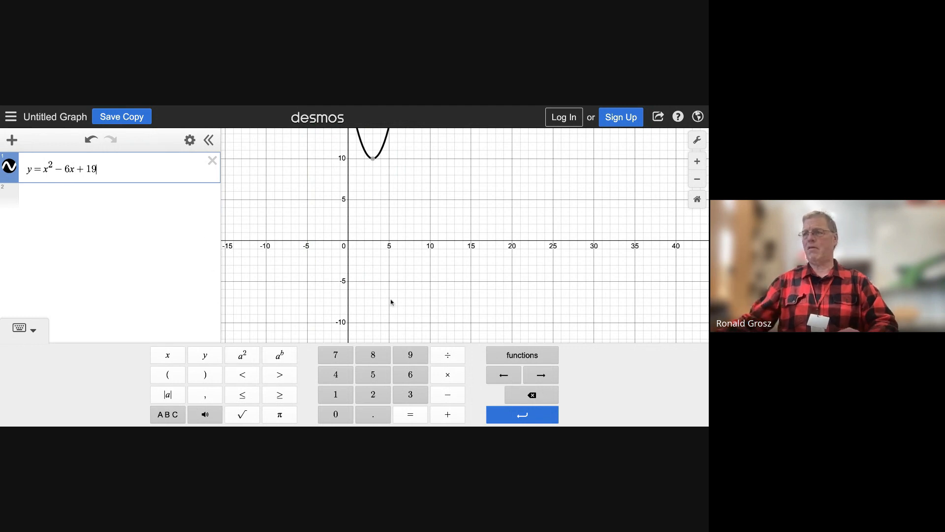
Add the horizontal line y = 20 as a second expression and bring its crossings with the parabola into view
scroll(412, 270, down, 2)
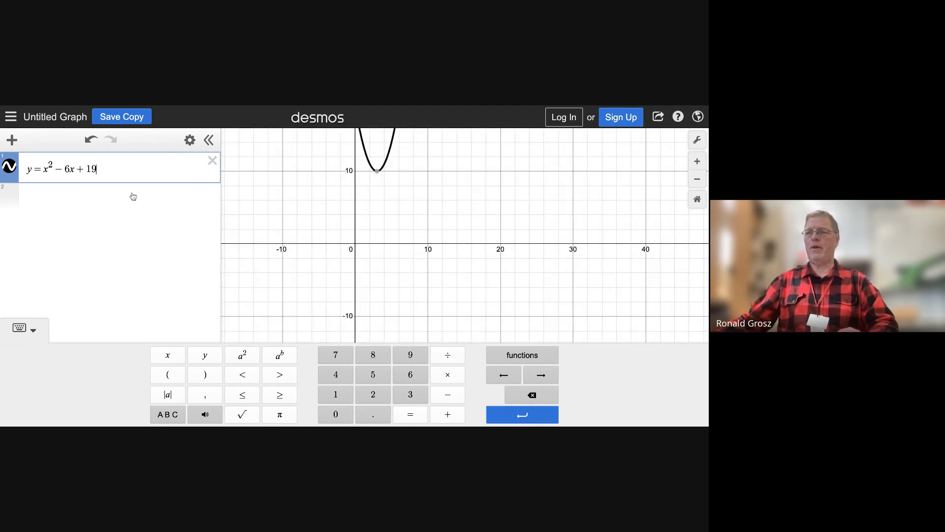
key(Return)
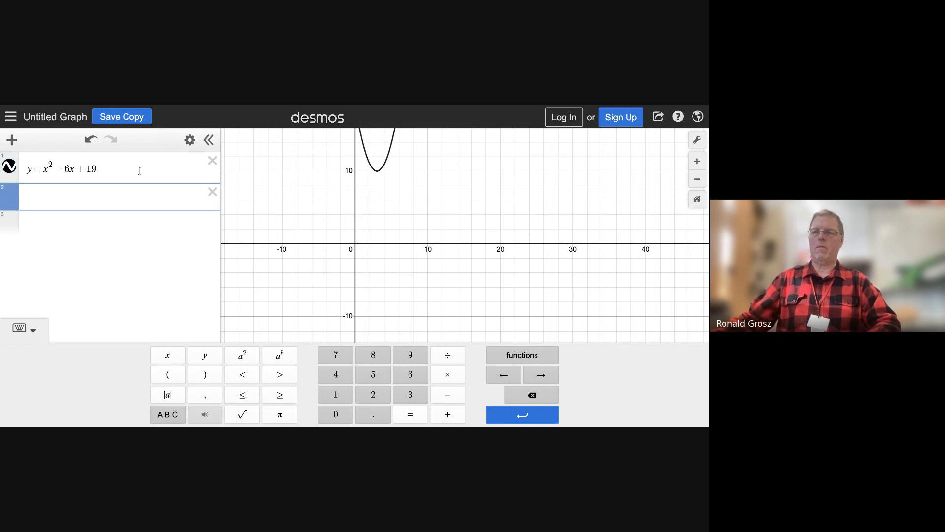
text(y = )
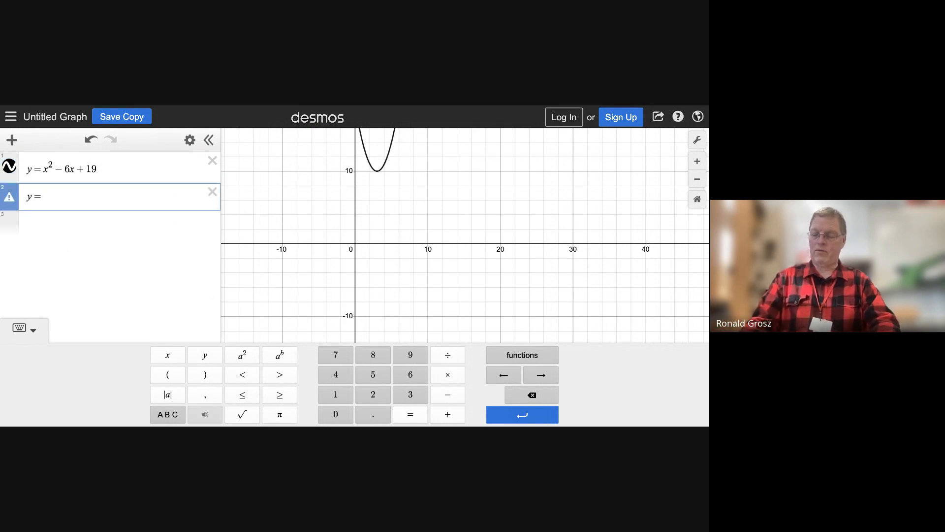
text(20)
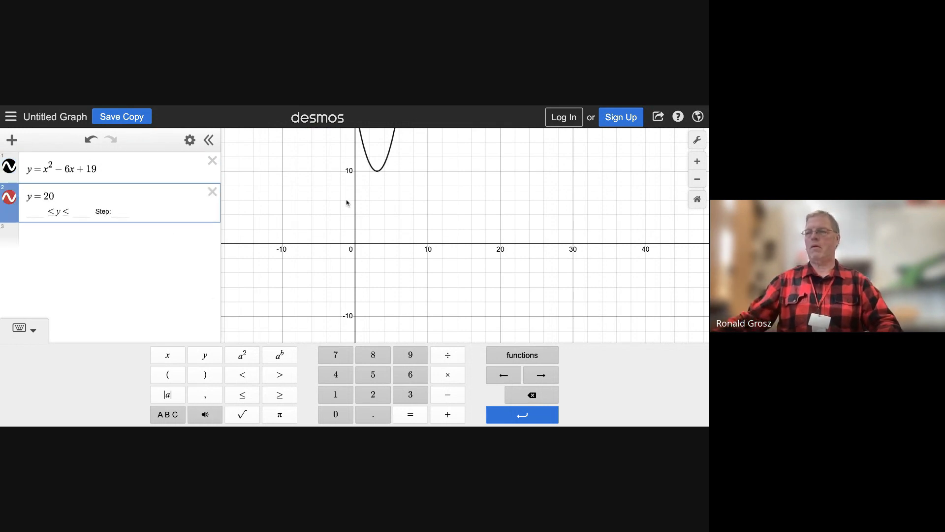
click(336, 218)
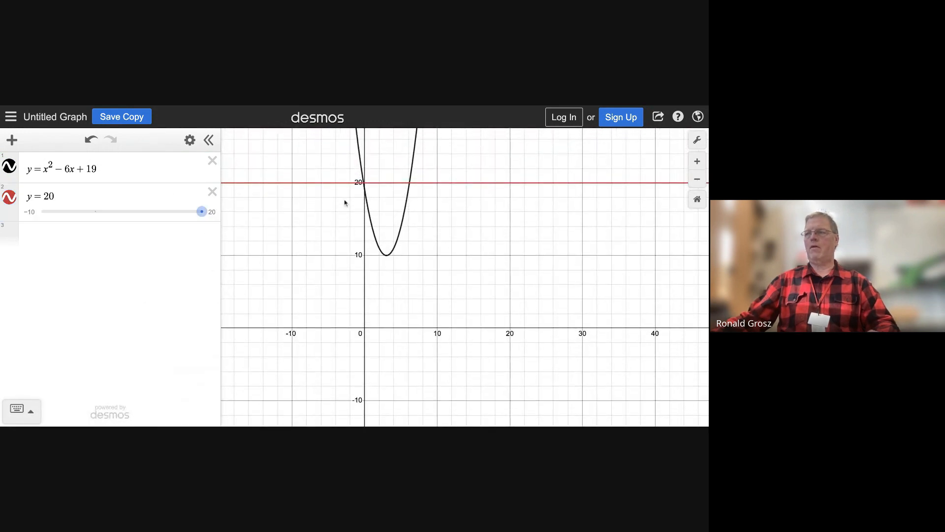
Read the coordinates of both parabola intersections with y = 20, telling the one near the y-axis apart from the line's own y-intercept
click(364, 183)
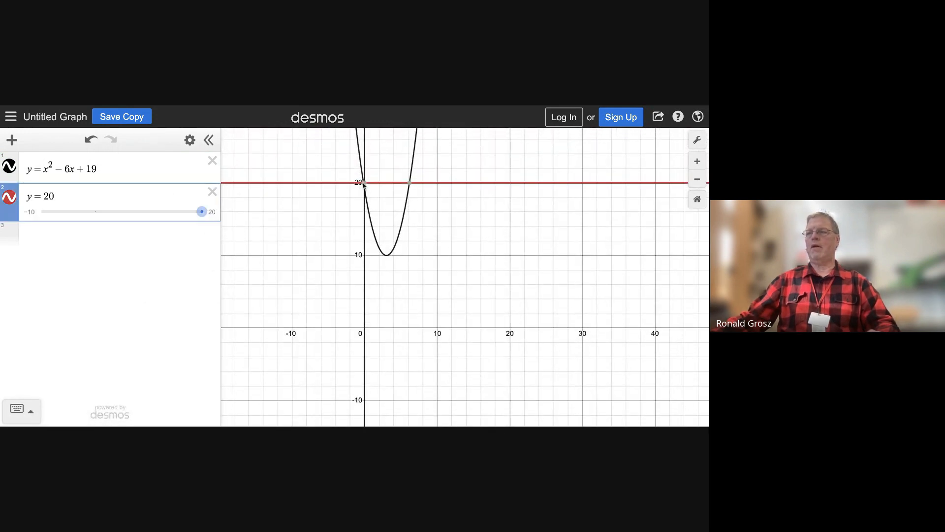
click(412, 187)
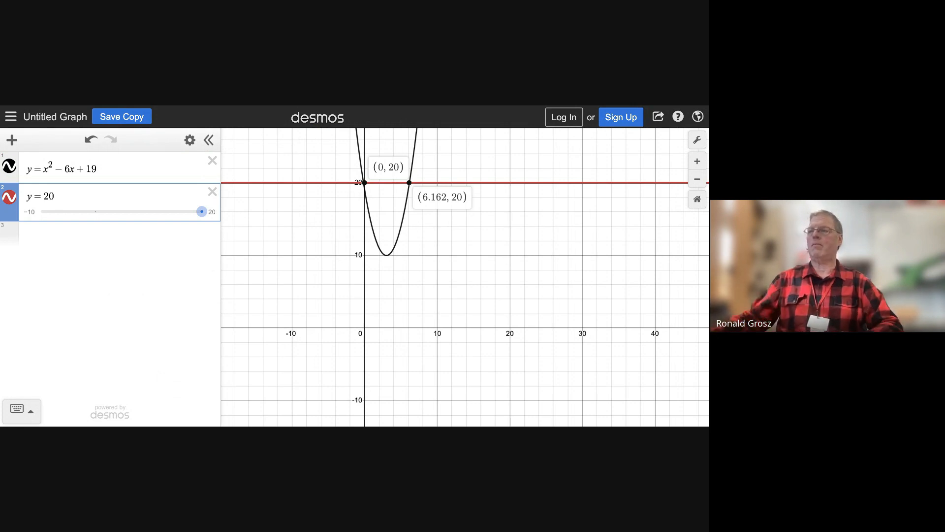
scroll(362, 191, up, 5)
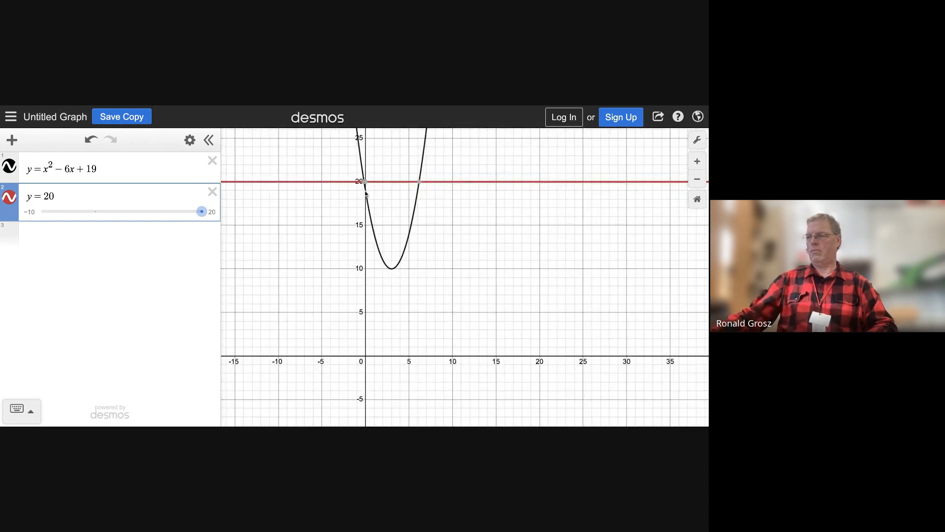
scroll(367, 190, up, 4)
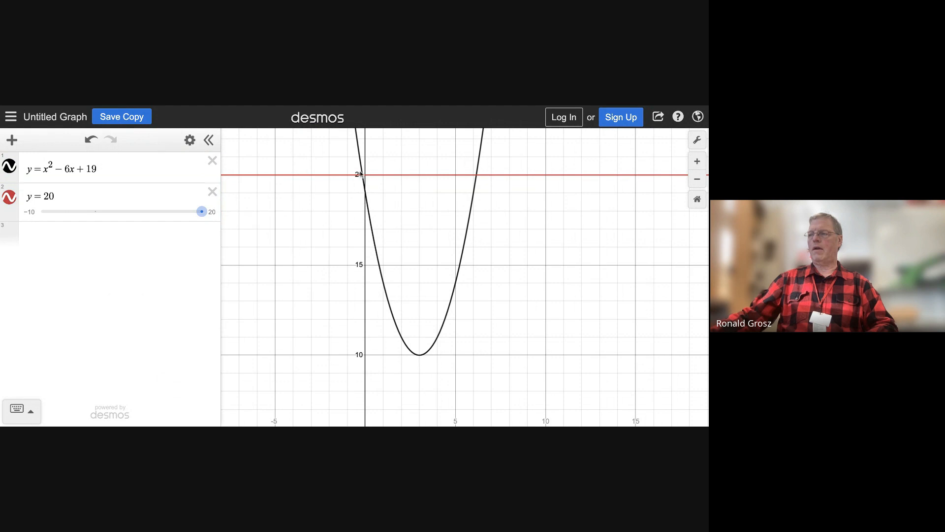
click(363, 177)
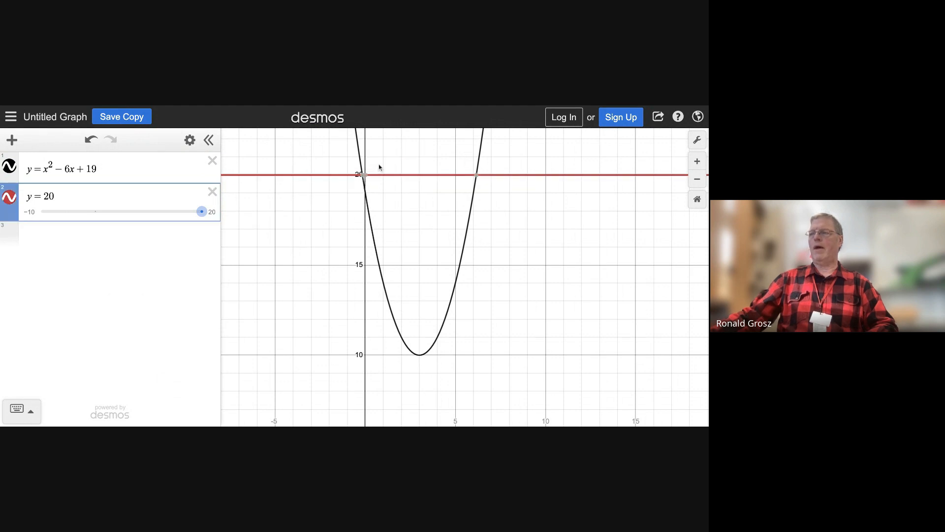
click(367, 175)
mouse_move(361, 177)
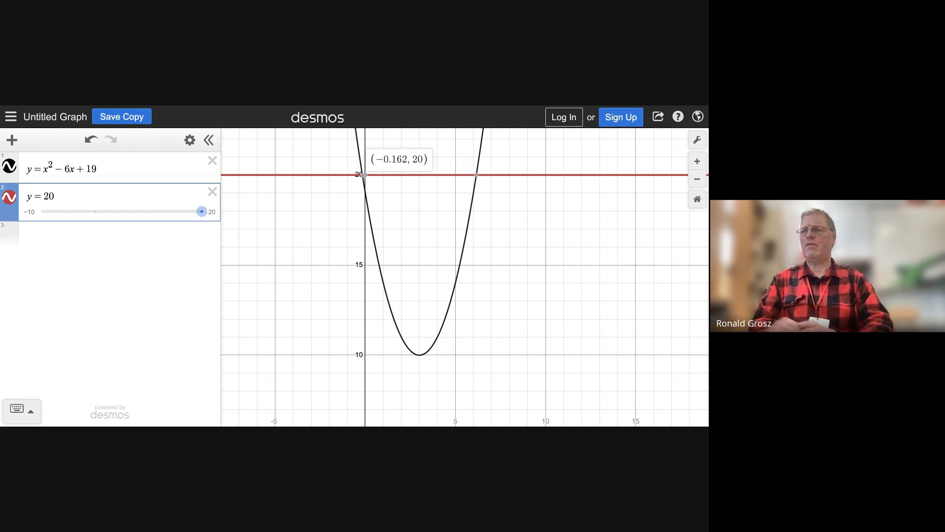
mouse_move(477, 176)
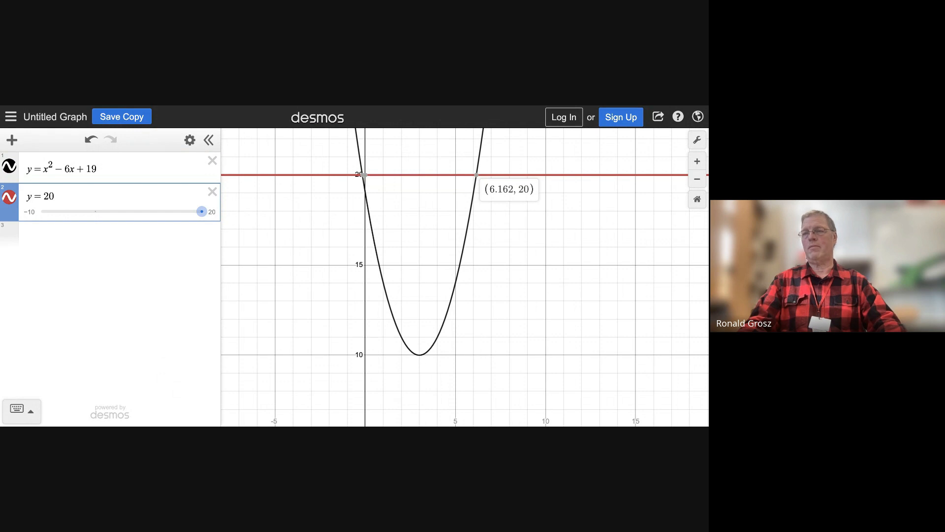
mouse_move(368, 179)
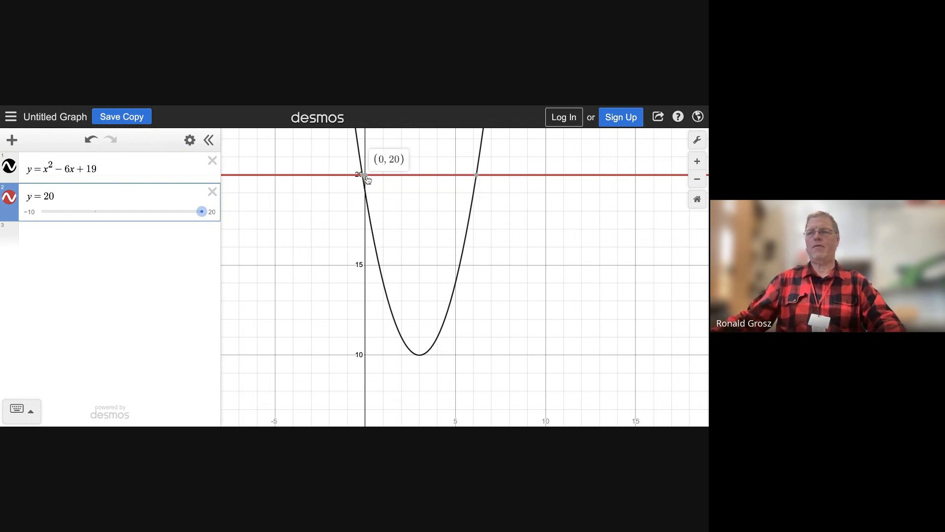
scroll(368, 180, up, 5)
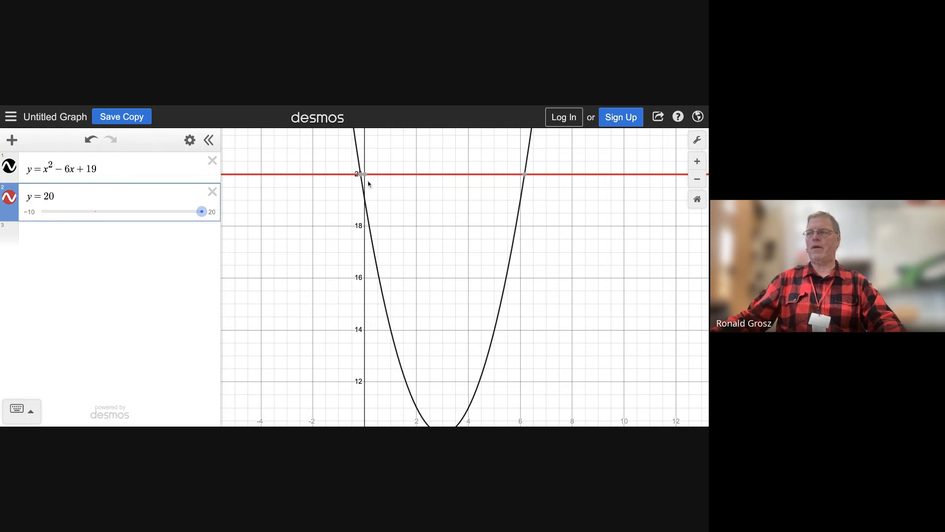
scroll(370, 192, up, 4)
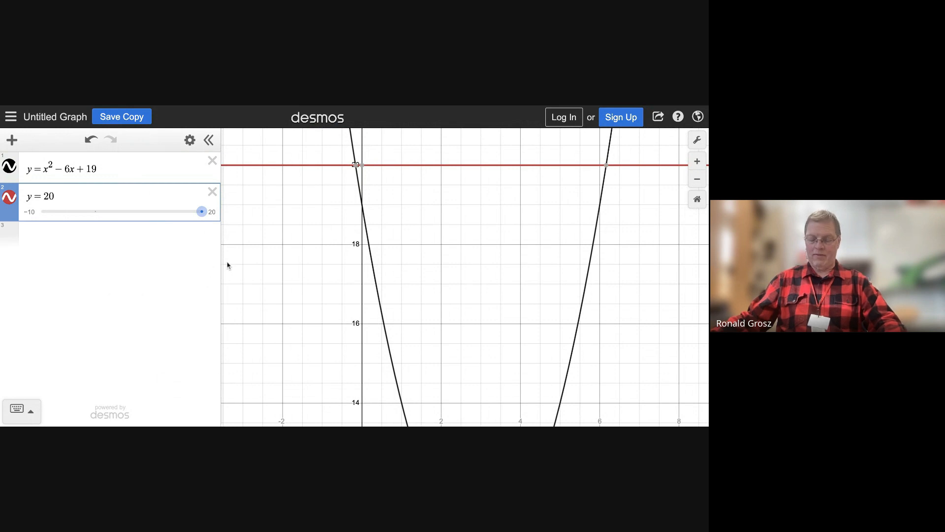
Delete the line y = 20 from the expression list, keeping the parabola's equation
scroll(298, 238, down, 2)
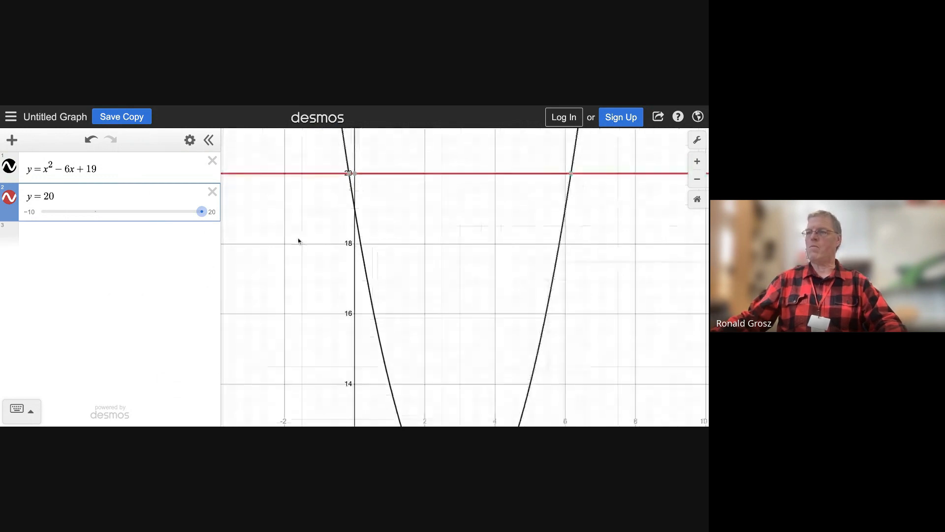
scroll(228, 256, down, 3)
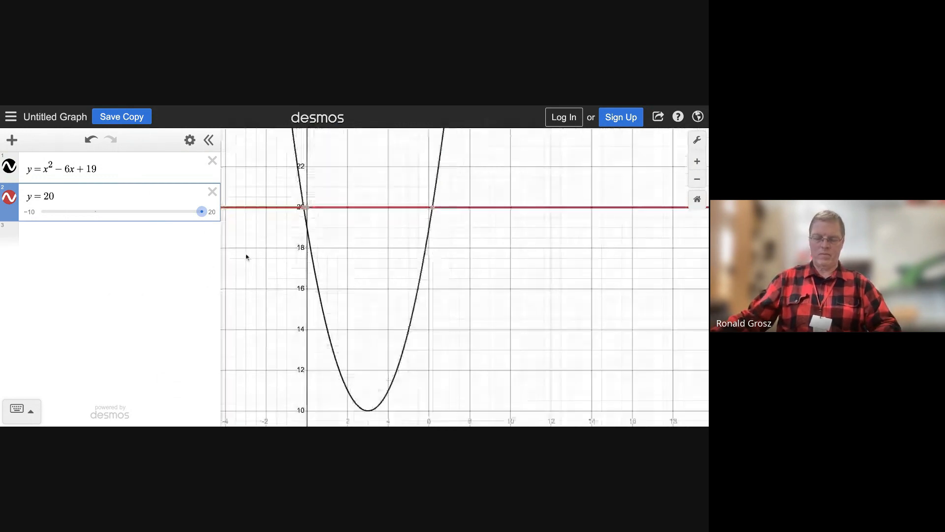
scroll(246, 256, down, 2)
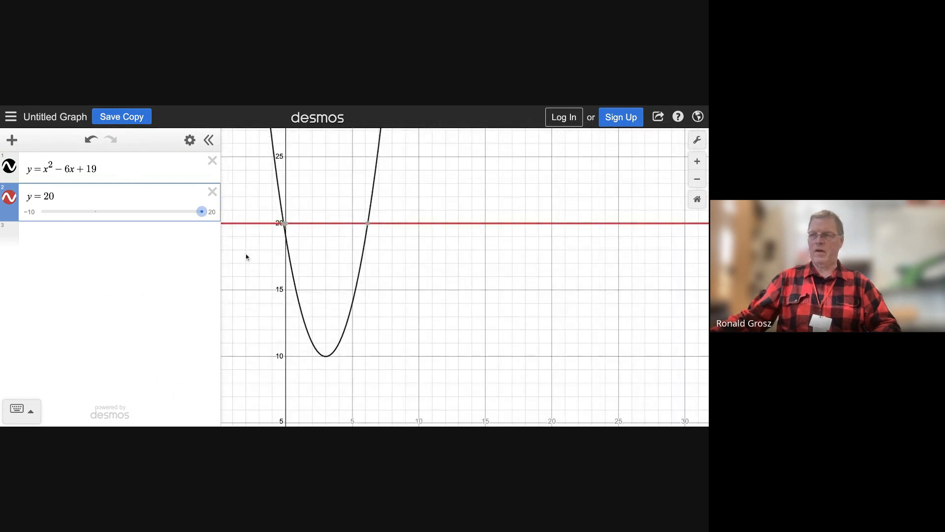
click(169, 168)
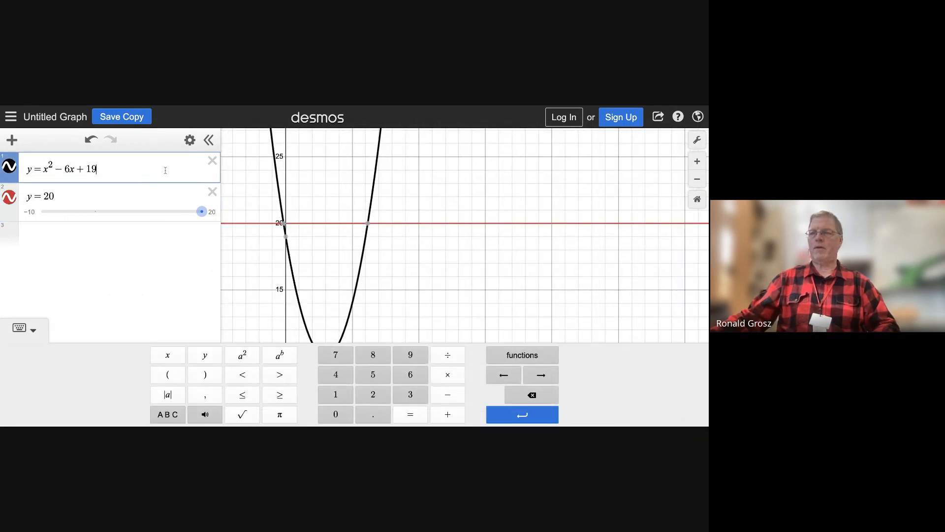
click(212, 191)
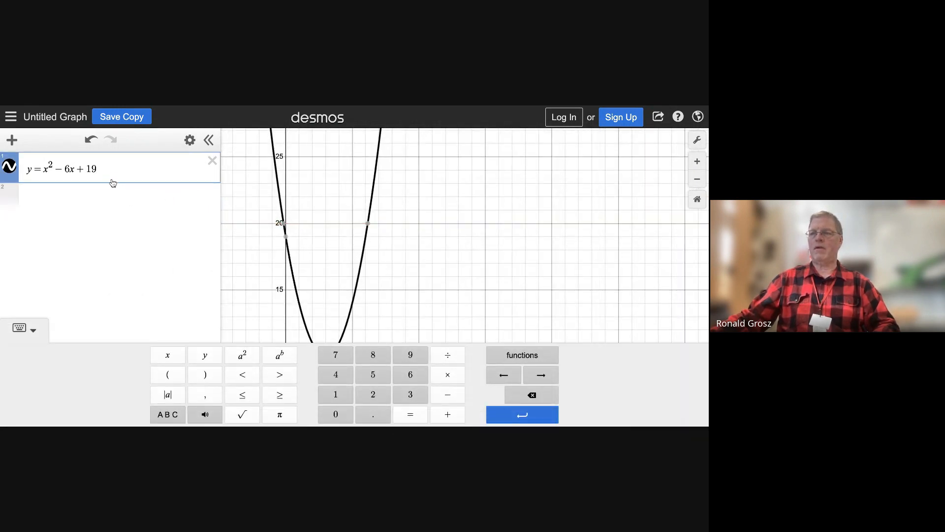
Create a table of values from the parabola's equation and bring its plotted points into view
click(189, 141)
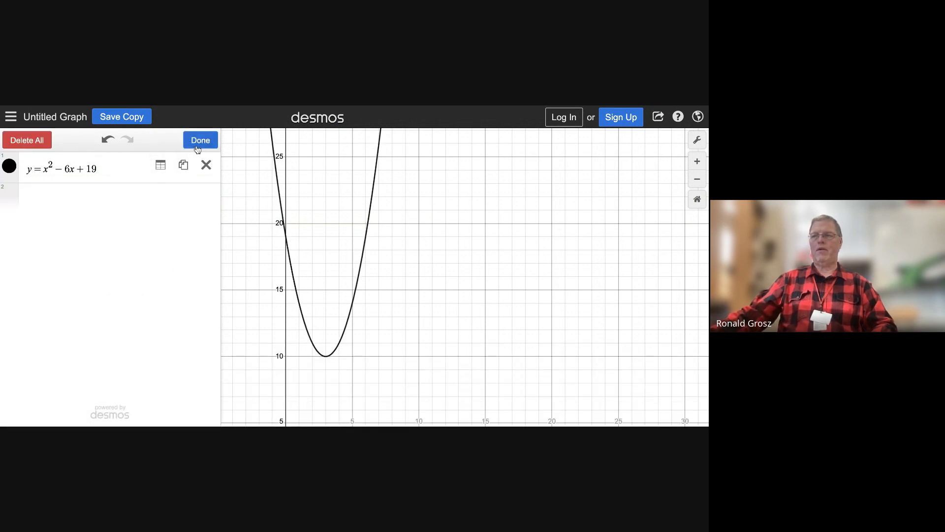
click(161, 165)
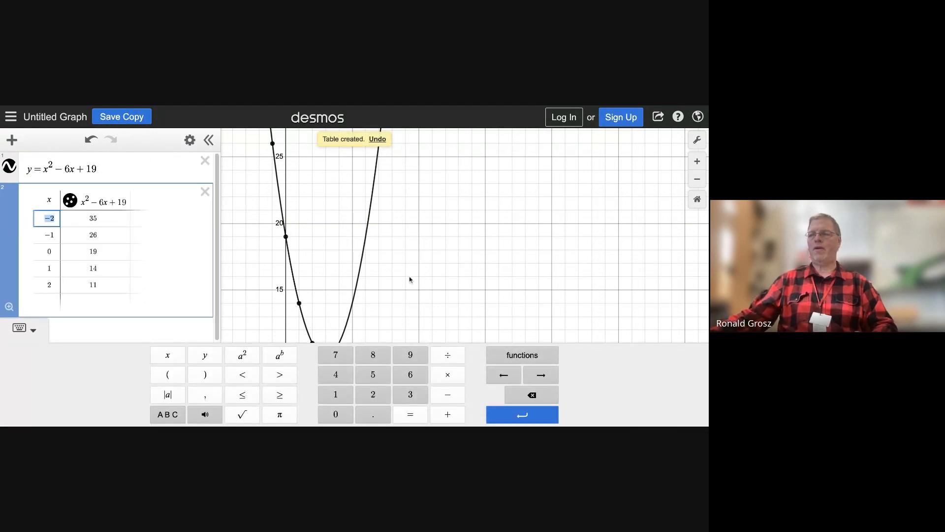
scroll(411, 277, up, 2)
scroll(412, 278, down, 3)
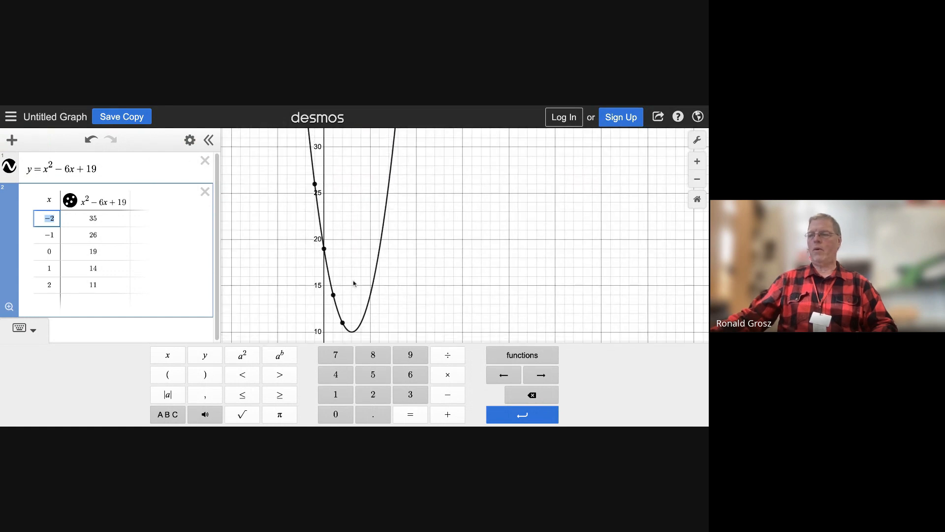
scroll(354, 280, down, 1)
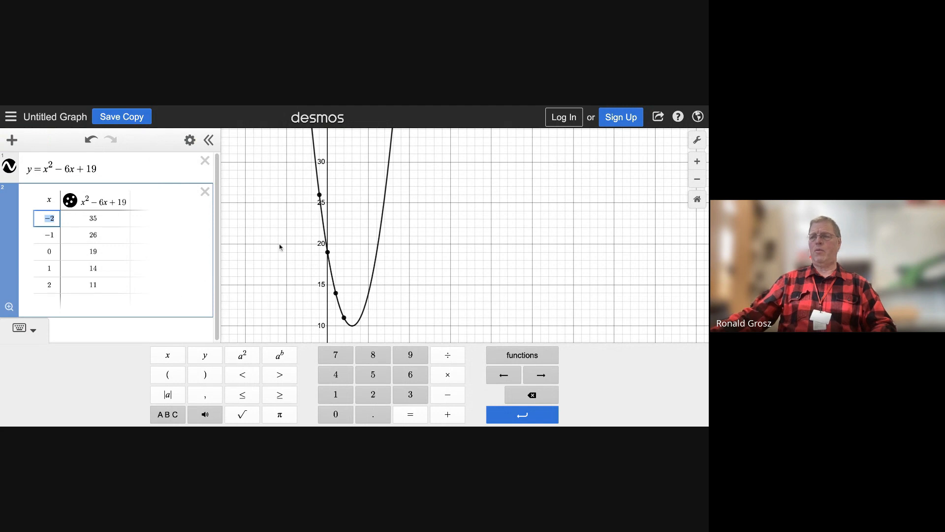
Add x = 7 as a new row in the table and show the coordinates of the parabola's vertex
click(47, 300)
text(7)
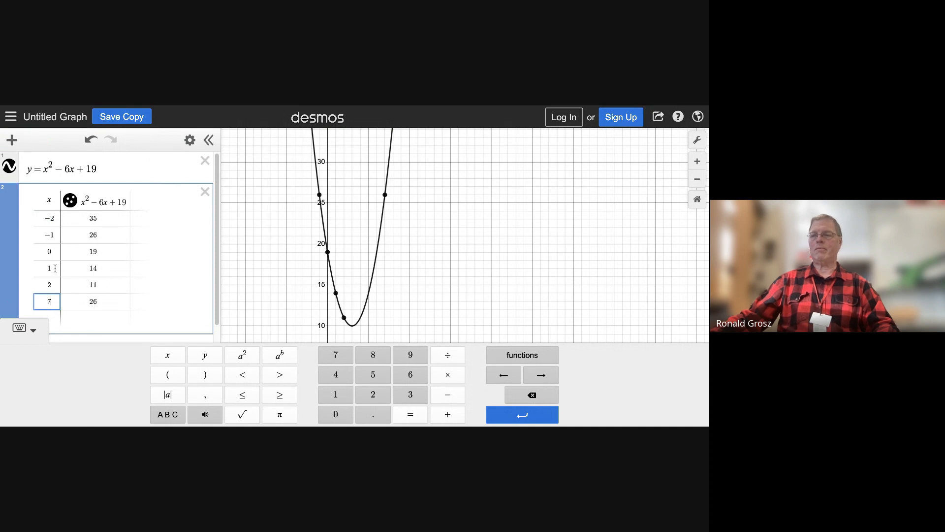
click(352, 325)
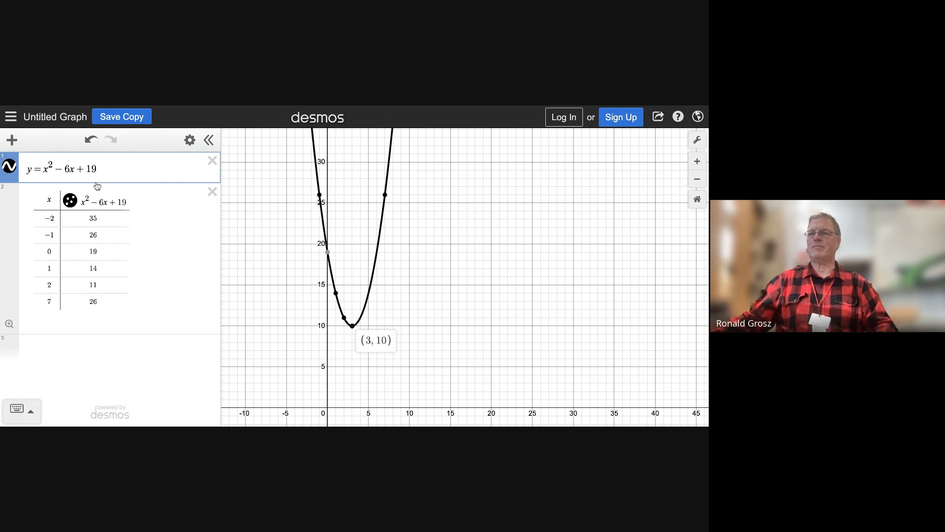
Delete the table of values and the parabola's equation from the expression list
click(213, 192)
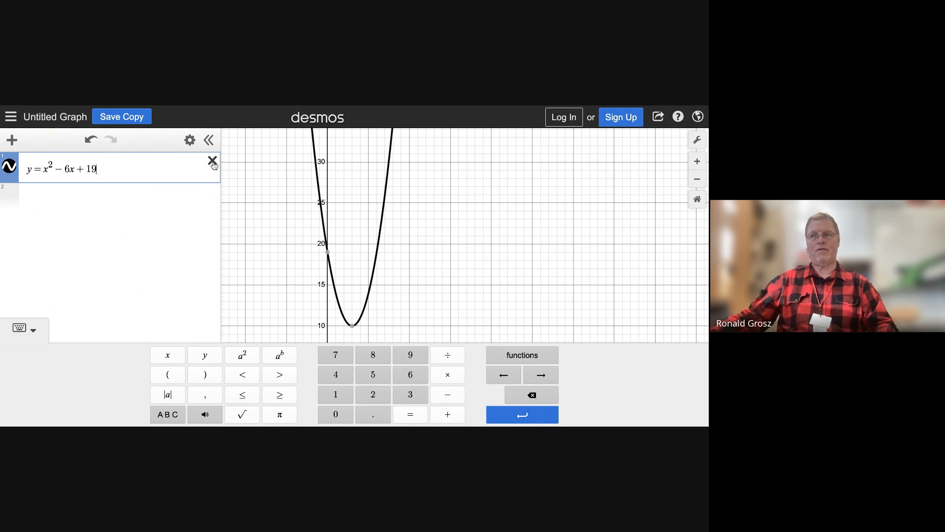
click(212, 161)
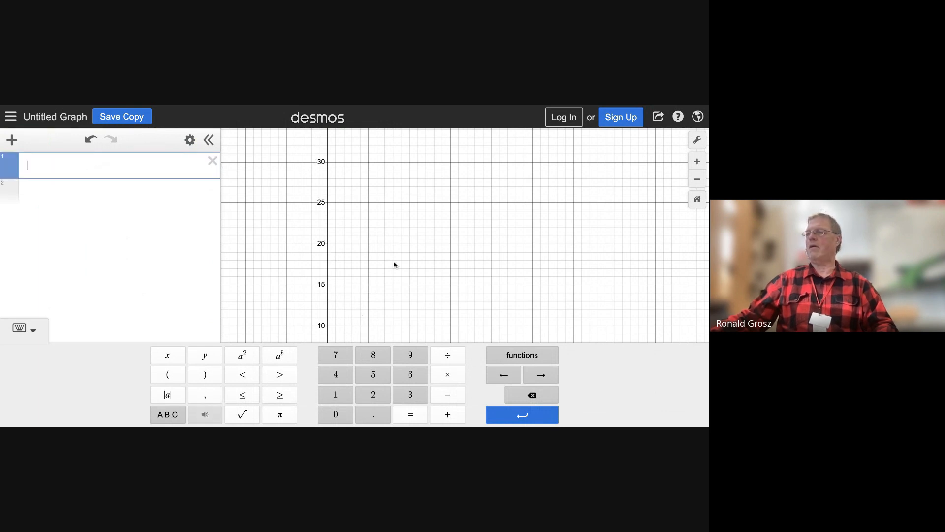